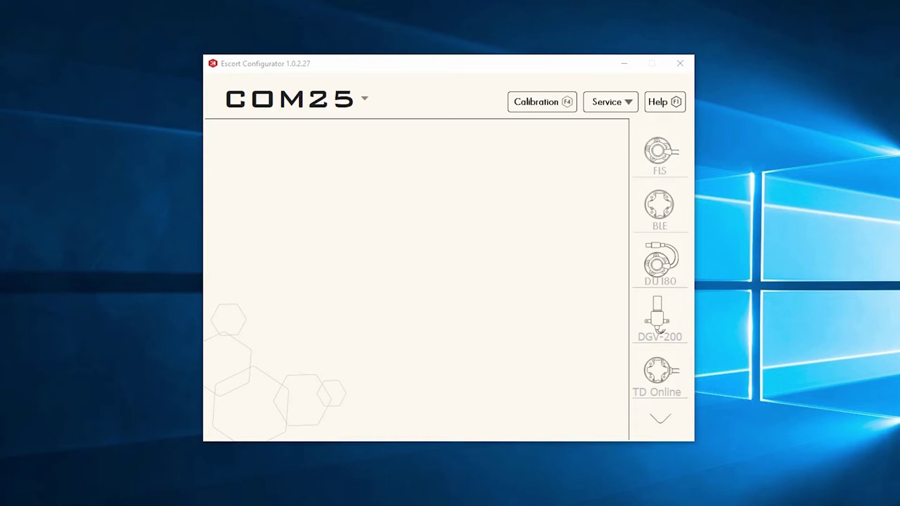
Step: Check in Device Manager's Ports list that the Silicon Labs CP210x USB to UART Bridge is COM25
left_click_drag(893, 21, 663, 70)
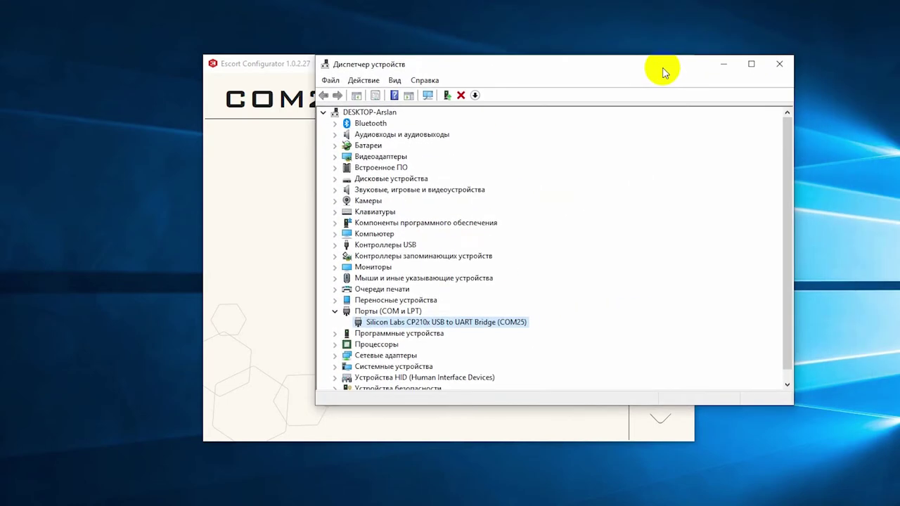
left_click(394, 310)
left_click(411, 323)
left_click_drag(546, 64, 437, 80)
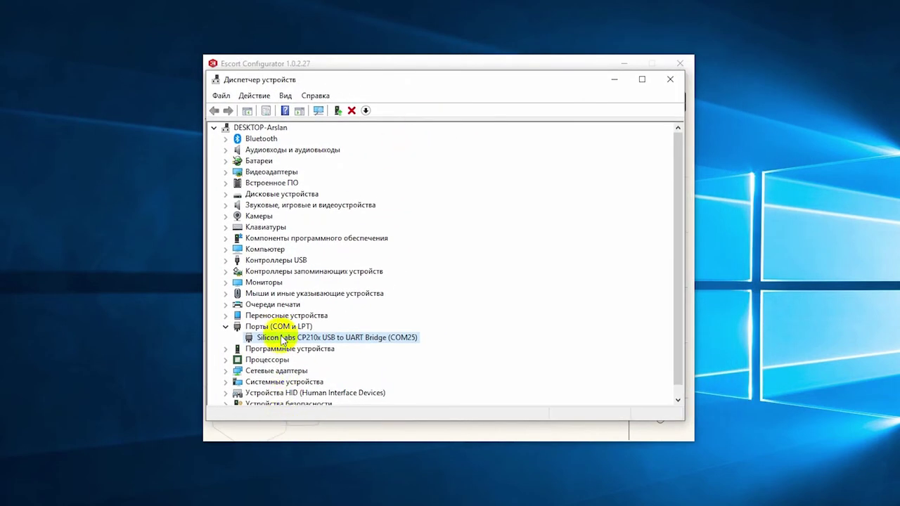
left_click(281, 326)
left_click(287, 340)
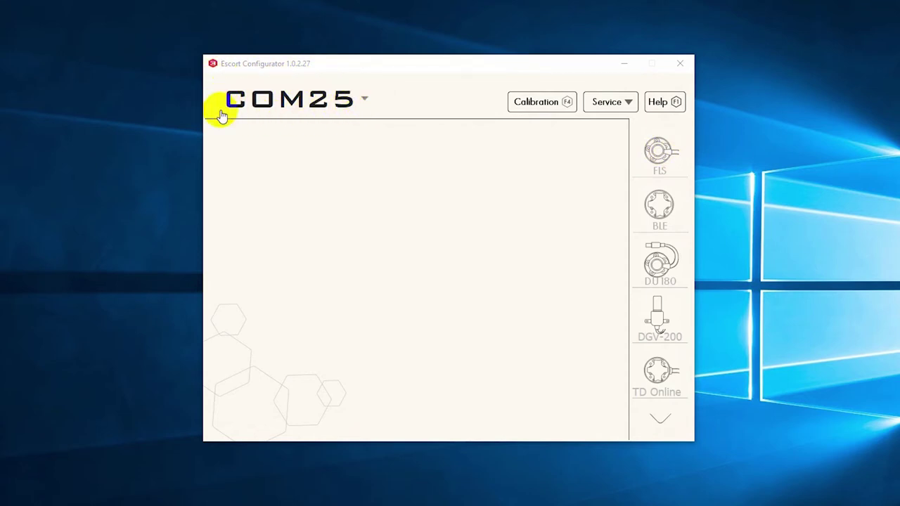
Step: Connect to the TD BLE fuel level sensor by entering serial number 106273
left_click(659, 208)
left_click(467, 169)
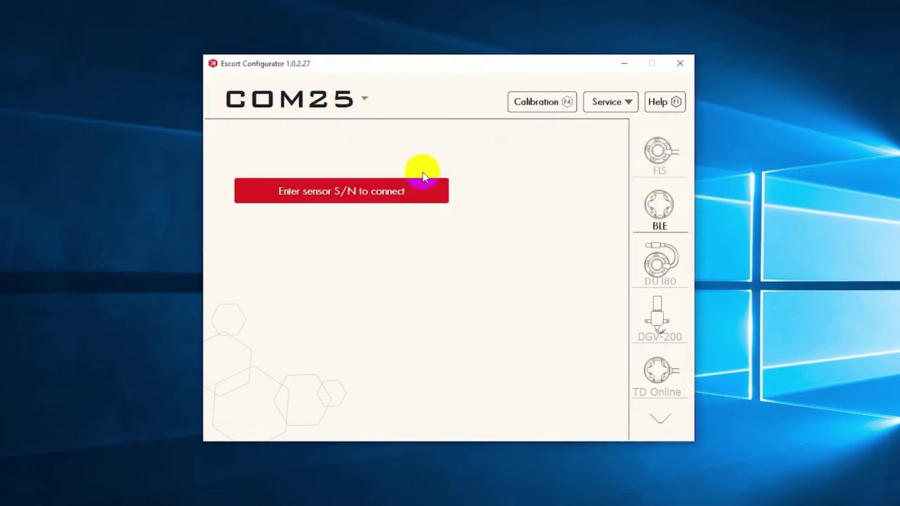
left_click(384, 194)
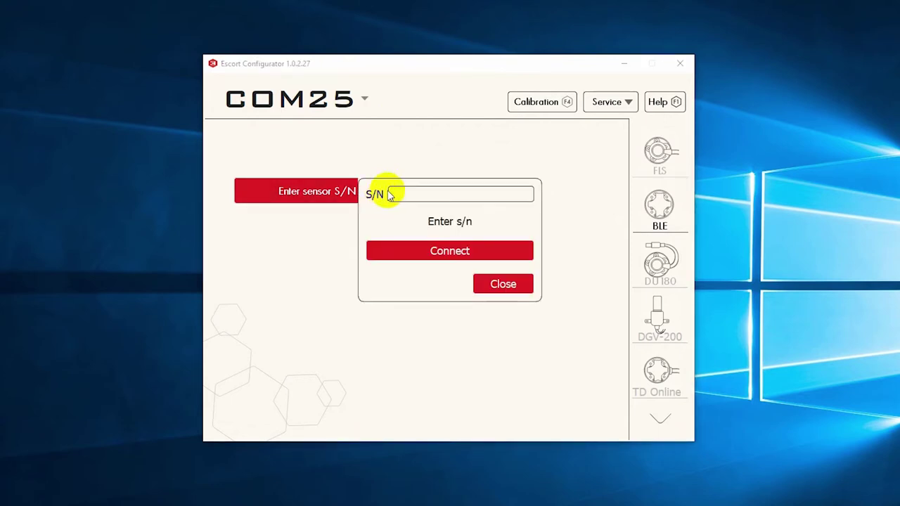
left_click(461, 191)
type("106273")
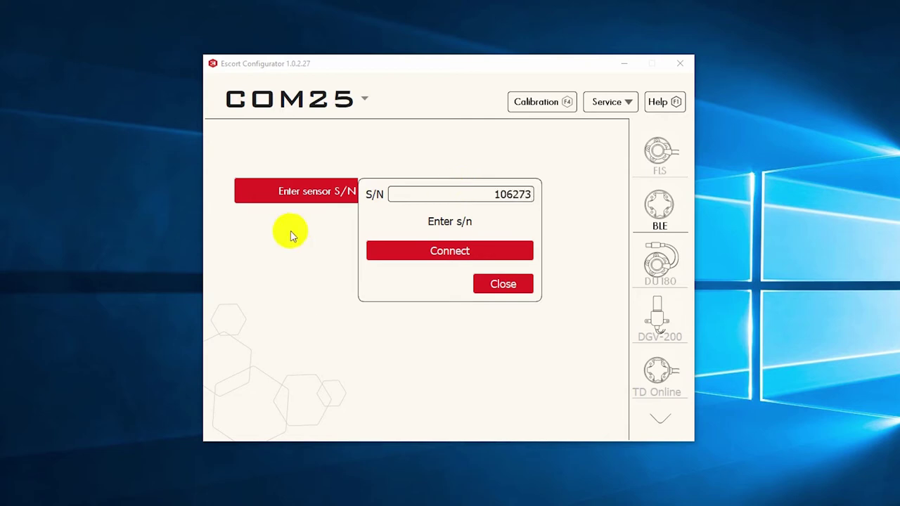
left_click(436, 253)
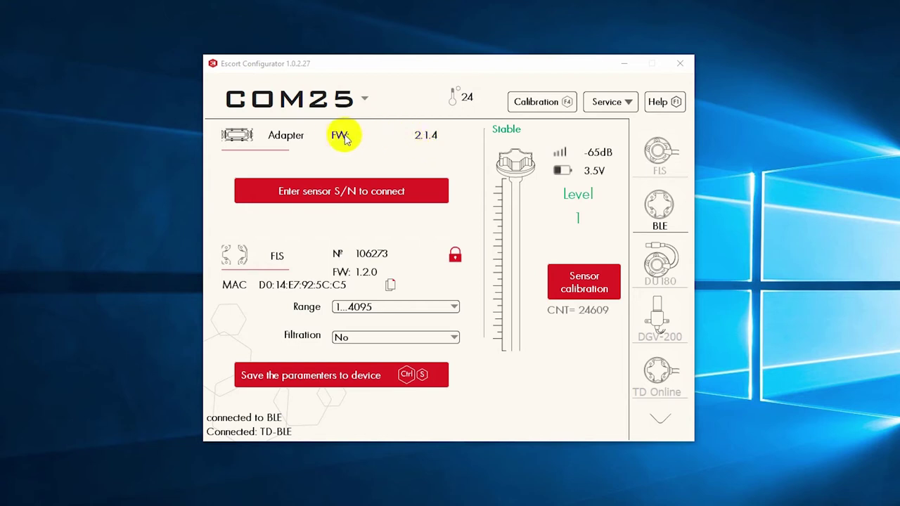
left_click(392, 192)
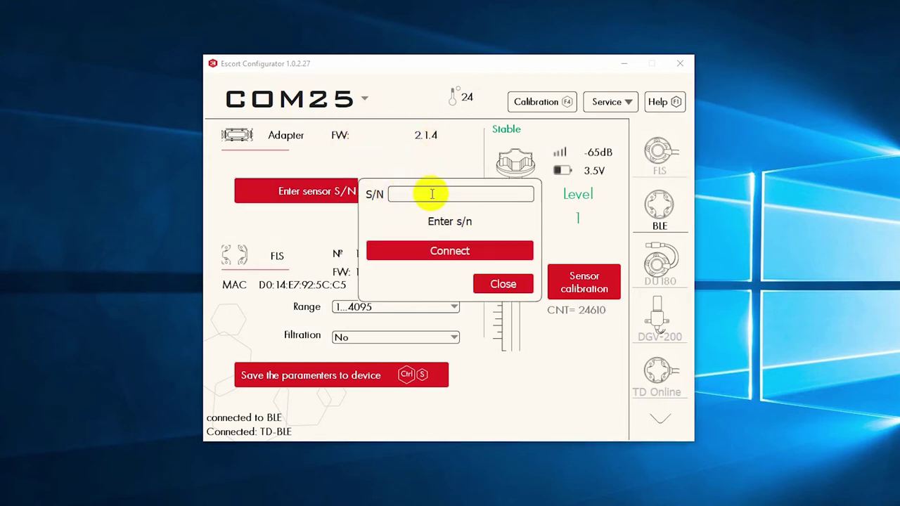
left_click(529, 283)
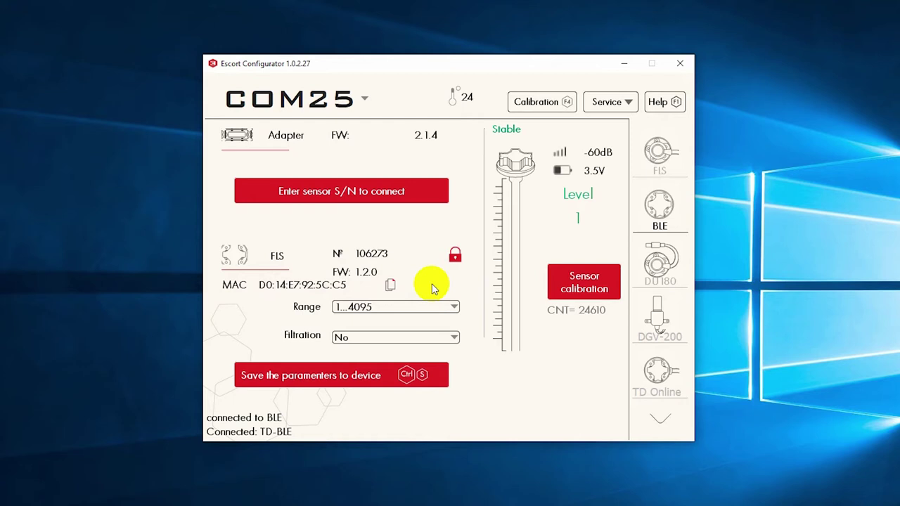
left_click(453, 307)
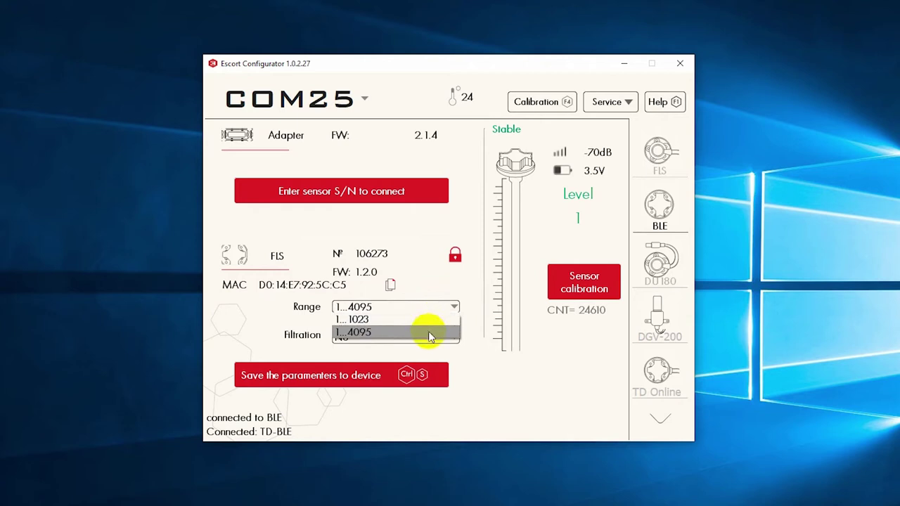
left_click(455, 307)
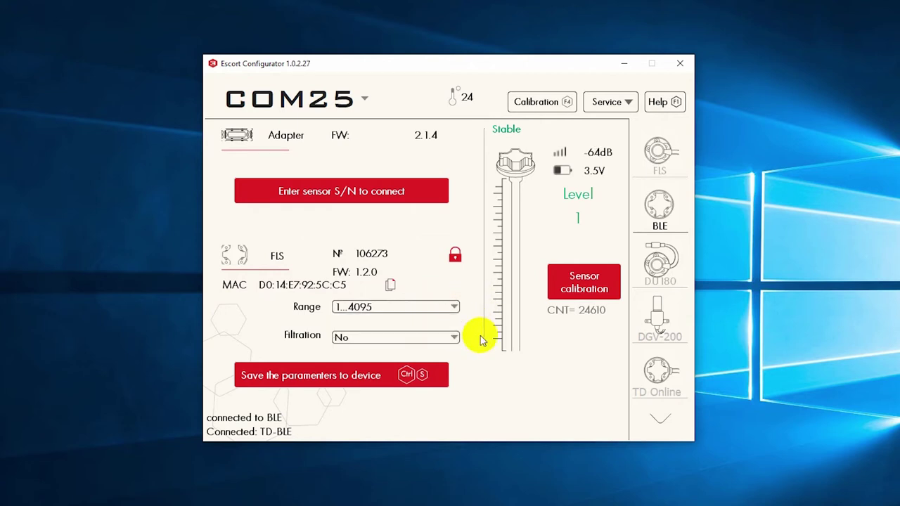
left_click(454, 336)
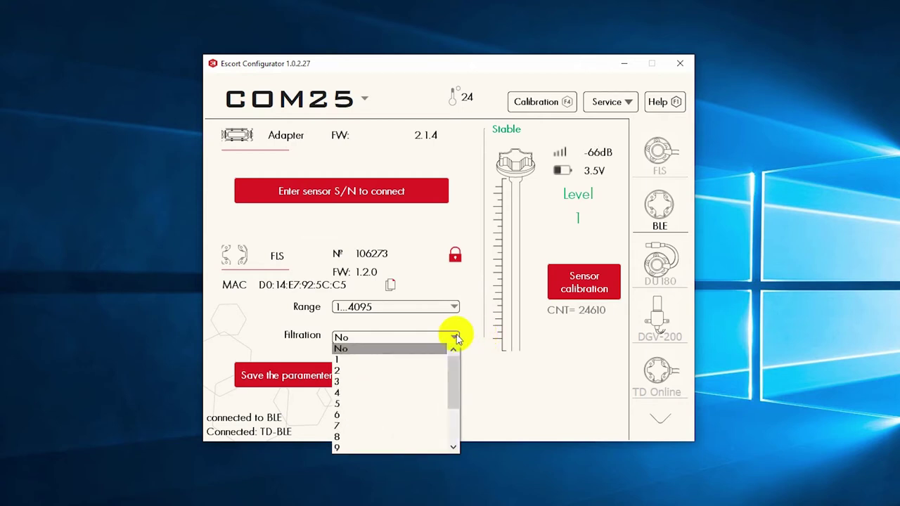
scroll(429, 359, "down", 2)
scroll(429, 358, "up", 2)
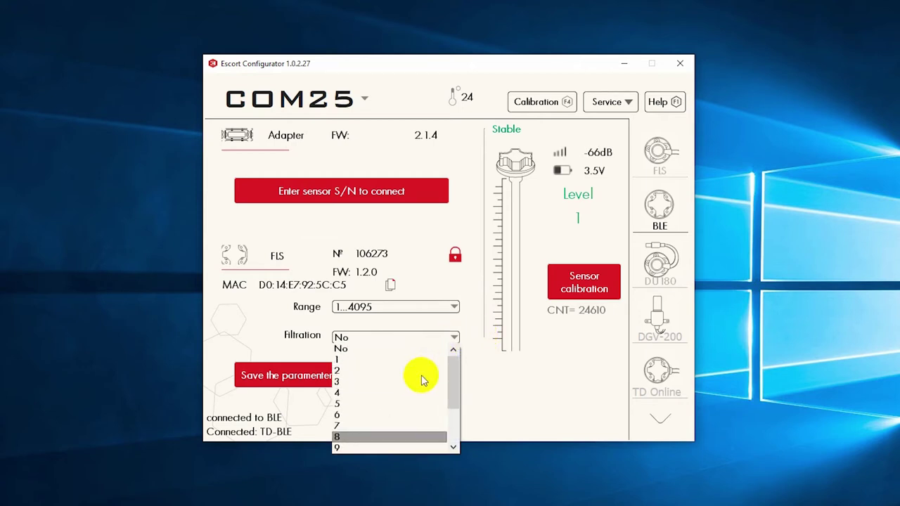
left_click(444, 339)
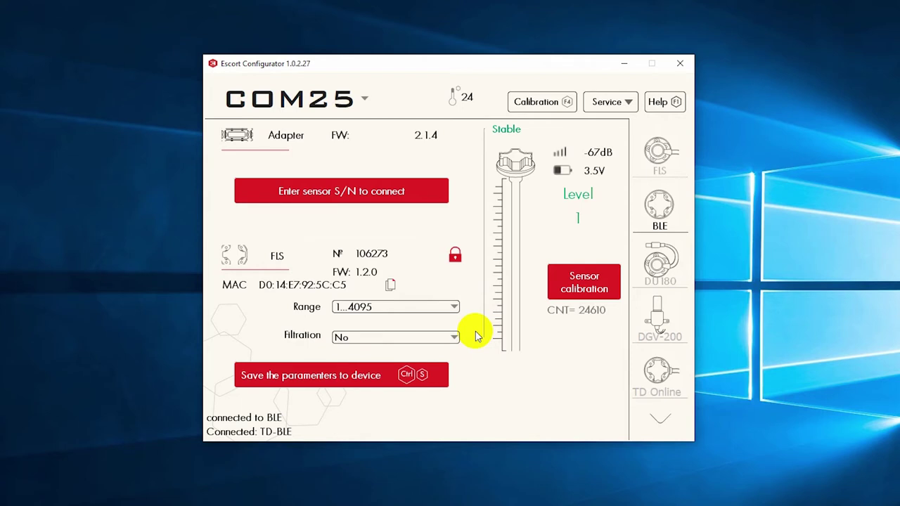
left_click(412, 380)
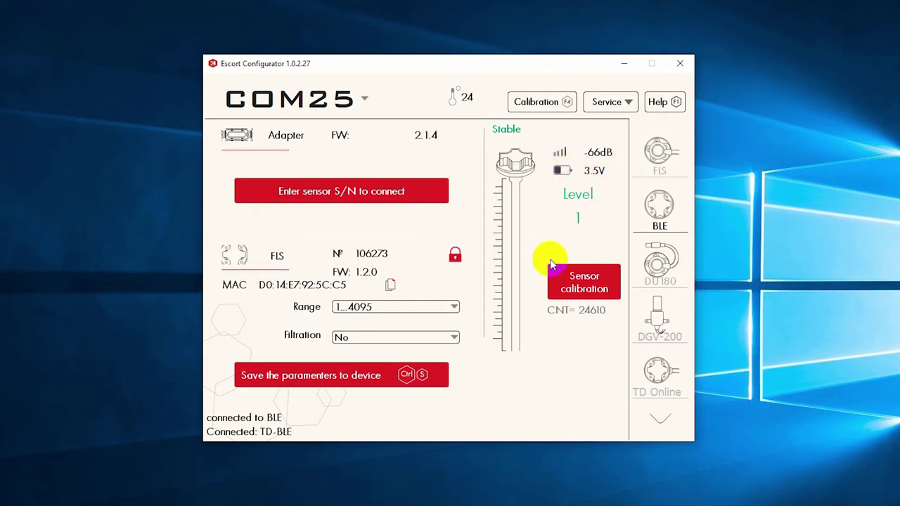
left_click(582, 286)
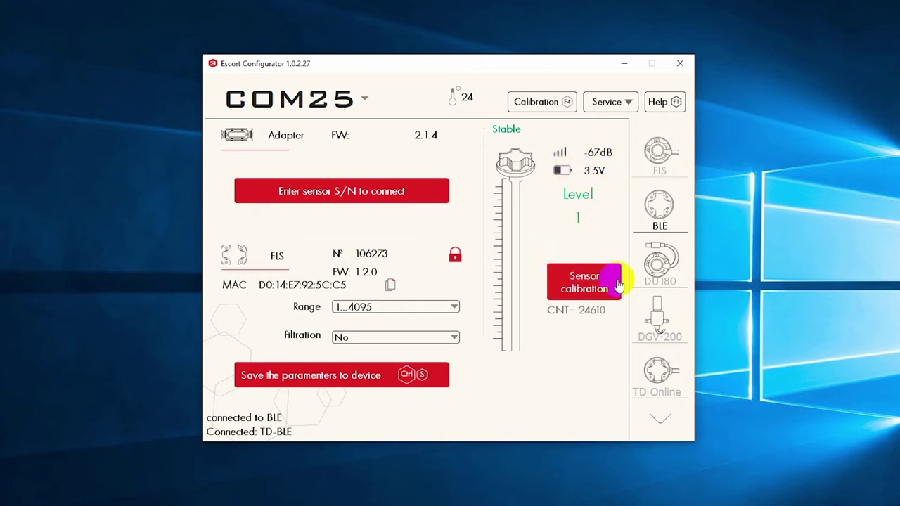
left_click(596, 289)
left_click(601, 288)
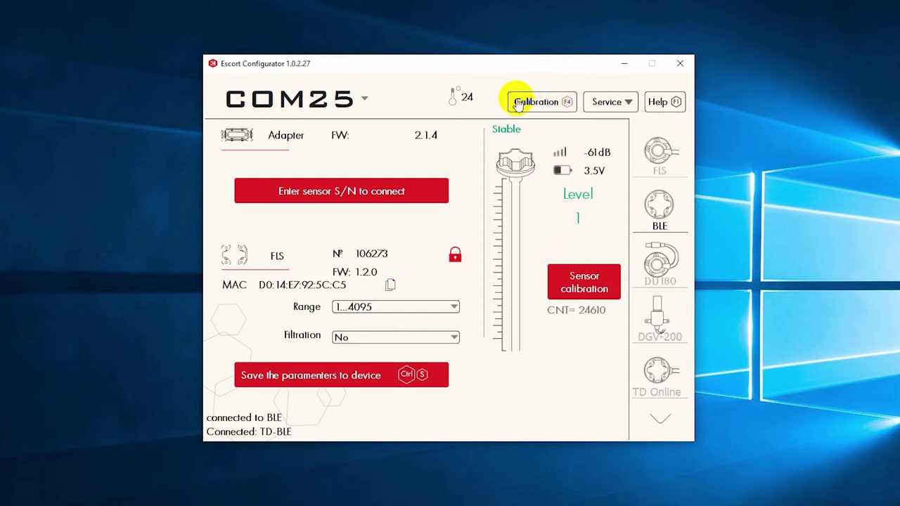
Step: Enter the sensor password under Service > Security and delete the BLE password
left_click(628, 103)
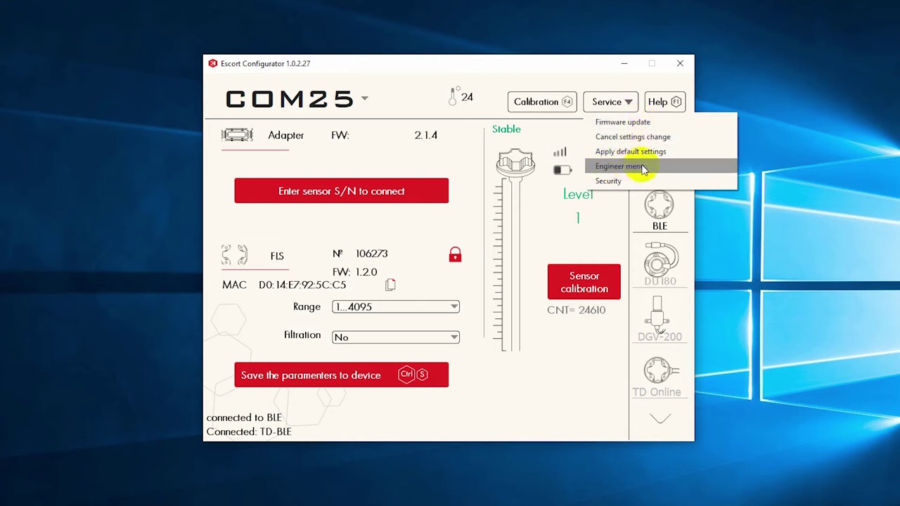
left_click(609, 181)
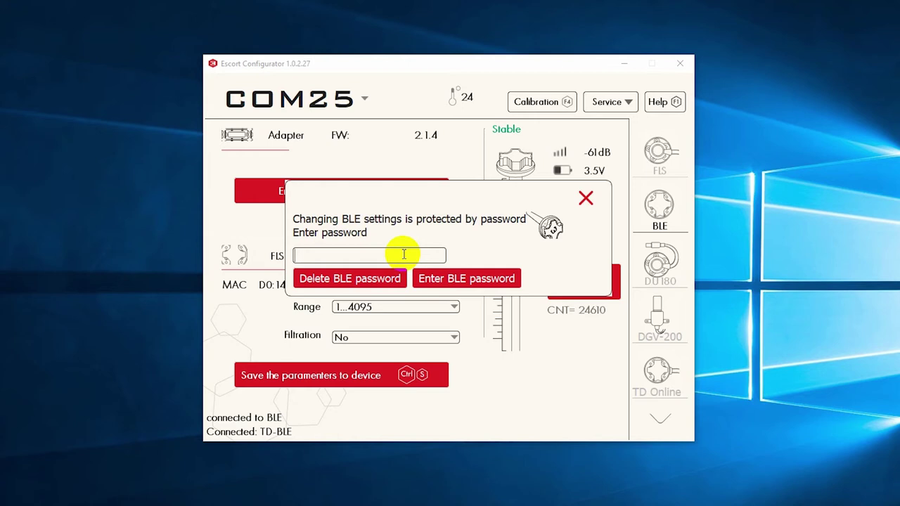
type("1234")
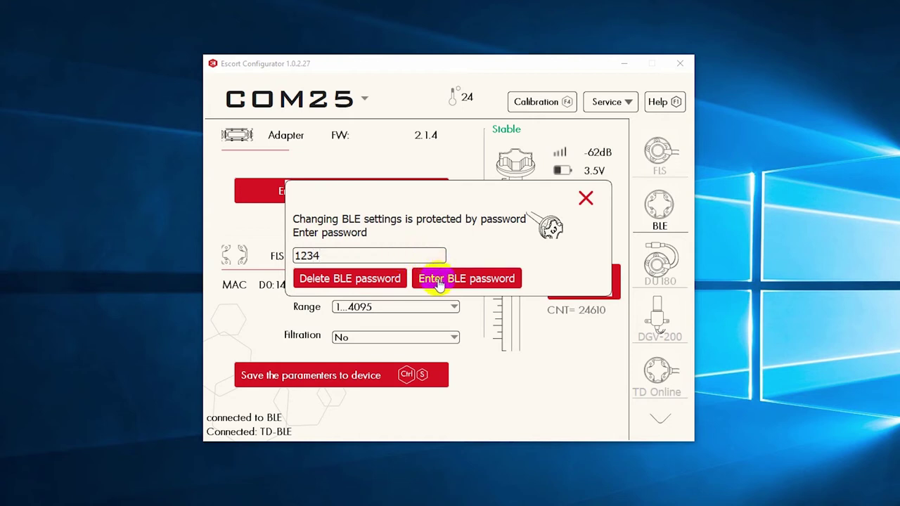
left_click(330, 279)
left_click(355, 280)
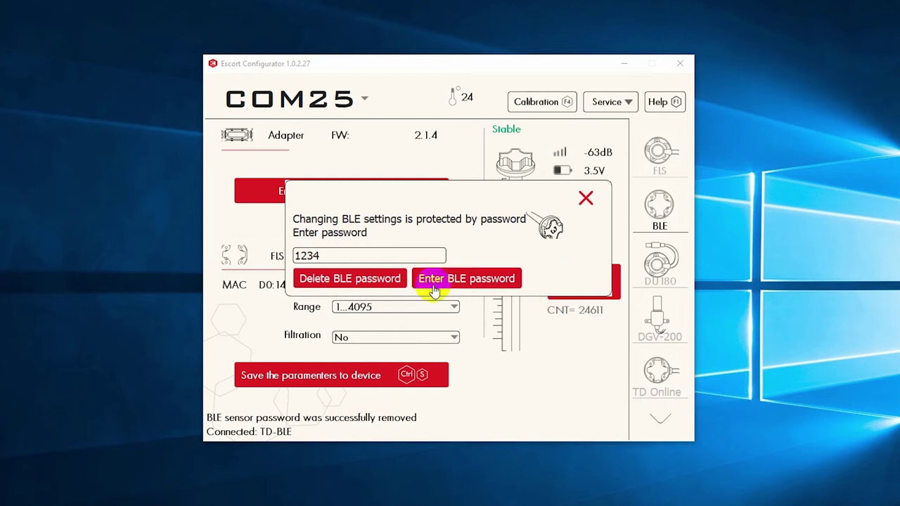
left_click(587, 197)
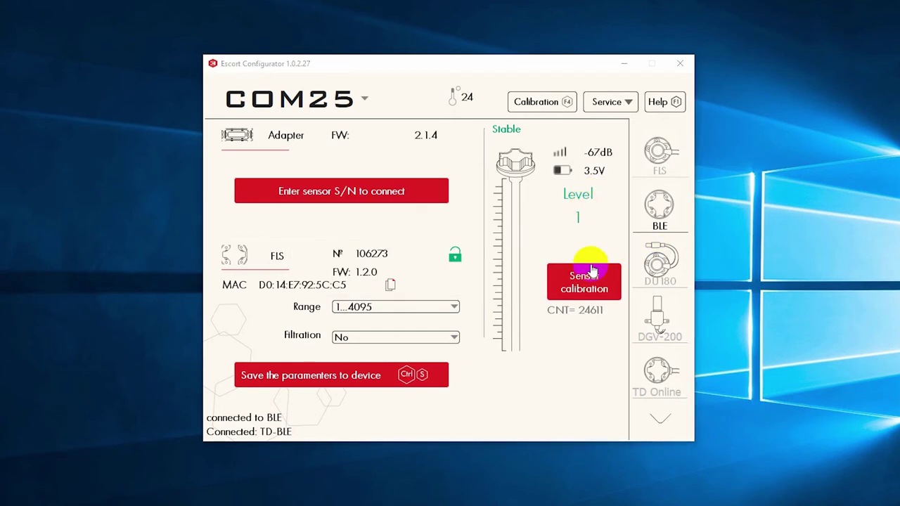
Step: Set filtration to No and range to 1...1023, then save the parameters to the sensor
left_click(457, 256)
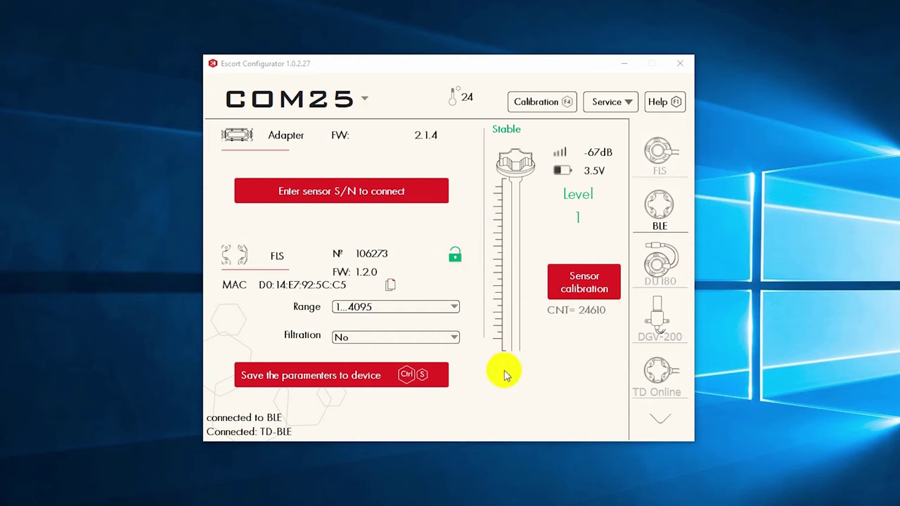
left_click(454, 339)
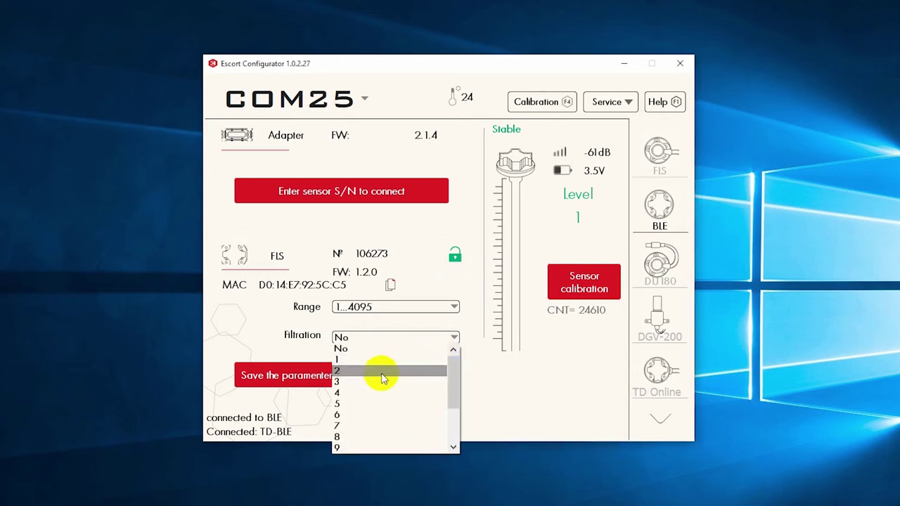
left_click(384, 349)
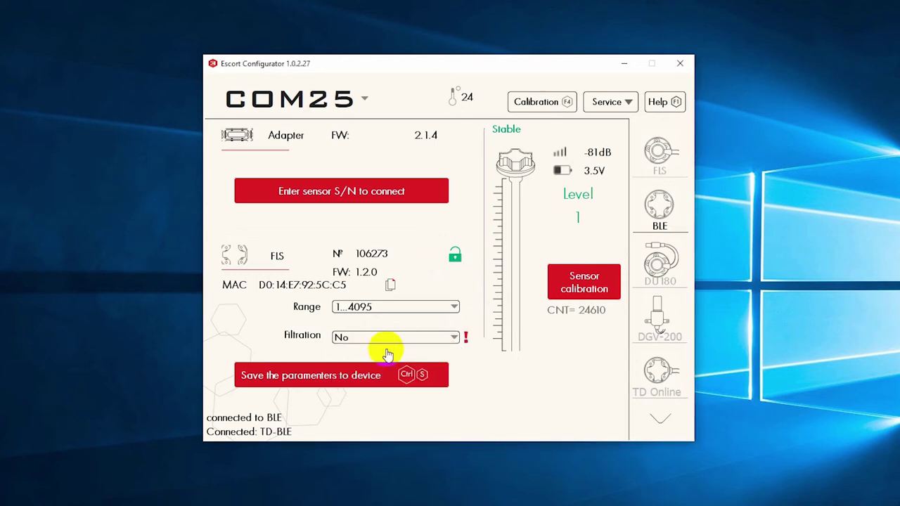
left_click(413, 307)
left_click(405, 319)
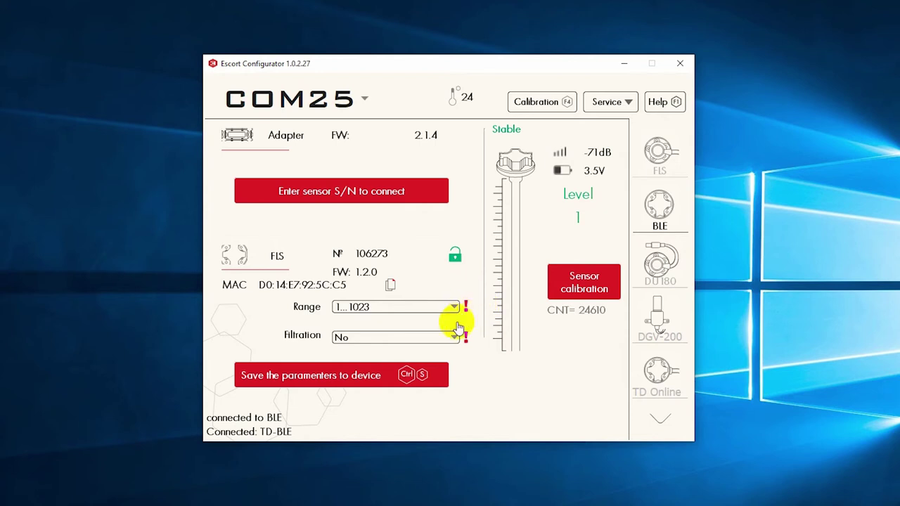
left_click(405, 377)
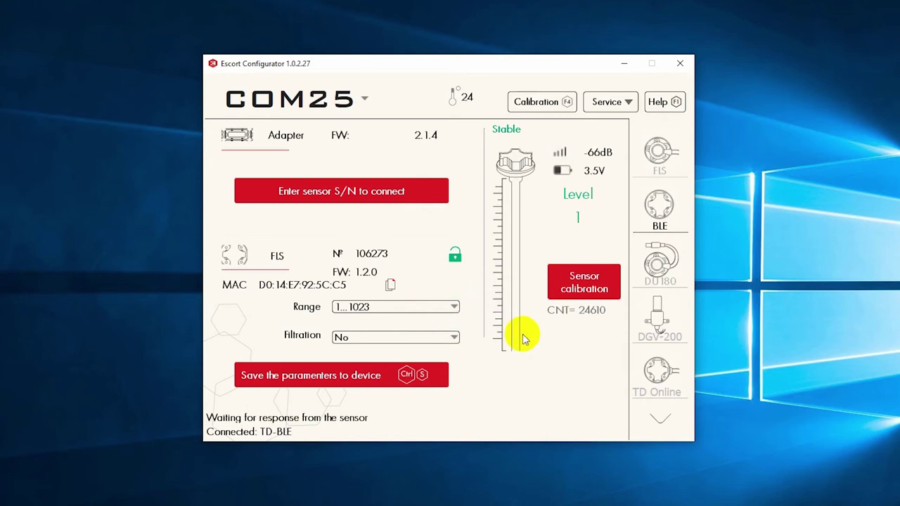
left_click(606, 293)
Step: Run calibration without fuel using stored full 39544 and empty 24573, confirming the prompt
left_click(604, 291)
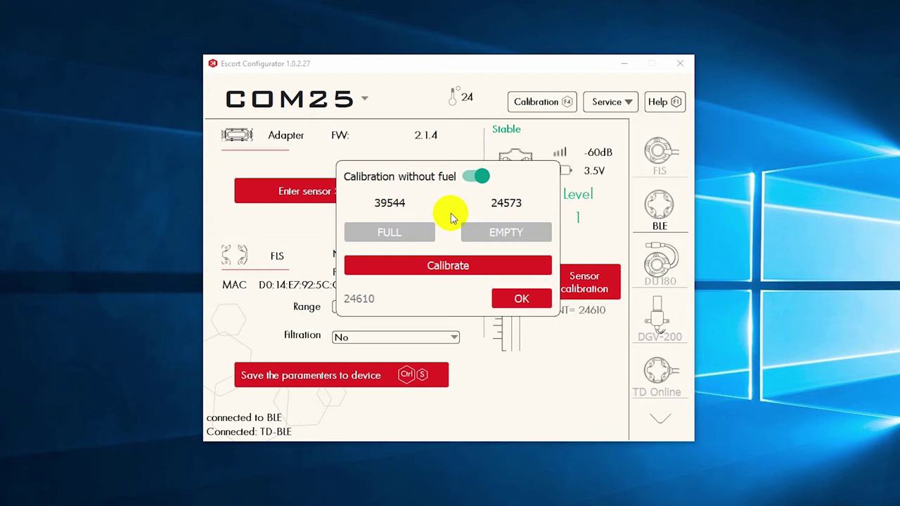
left_click(472, 180)
left_click(471, 180)
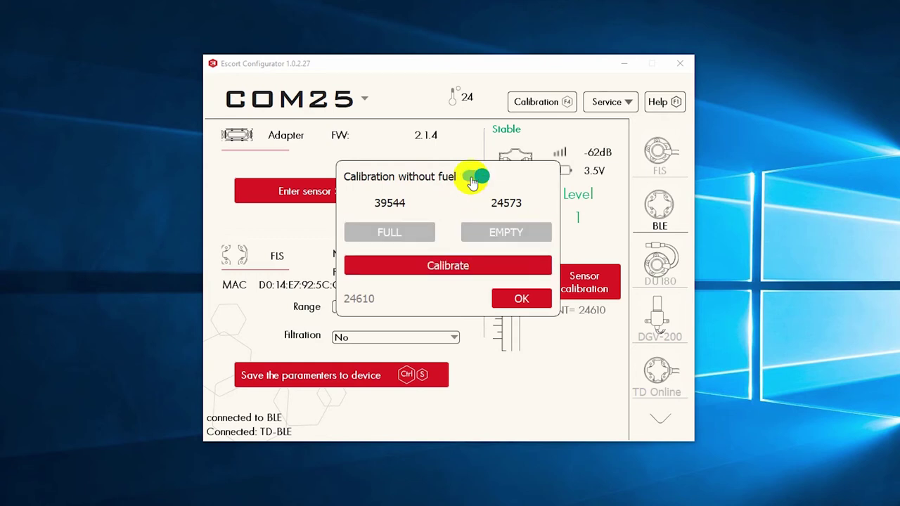
left_click(472, 180)
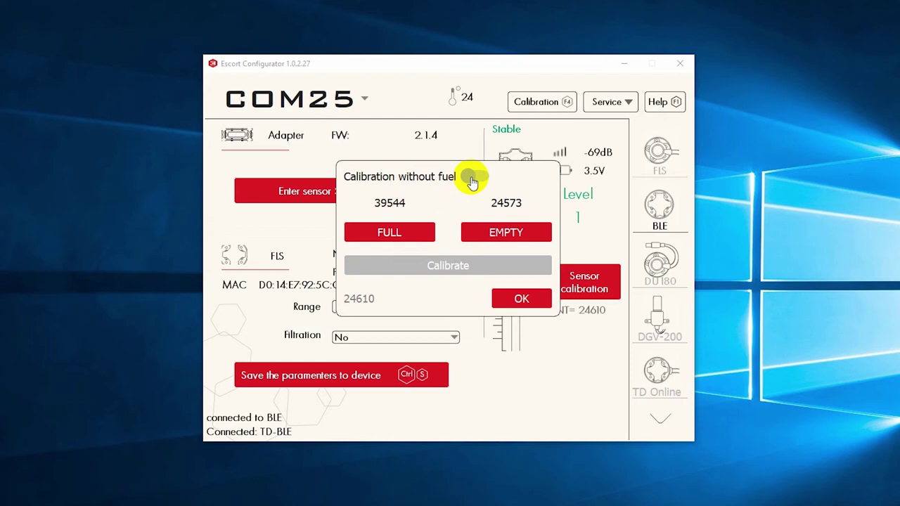
left_click(471, 180)
left_click(447, 267)
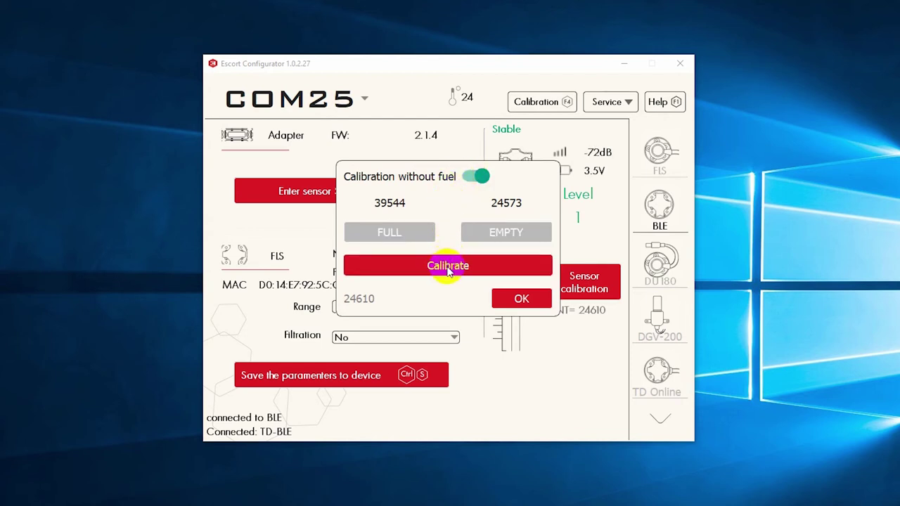
left_click(448, 267)
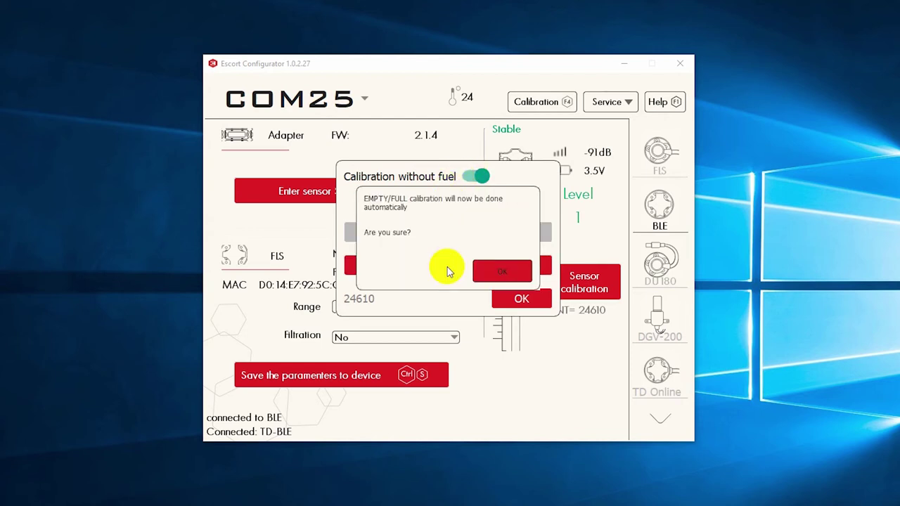
left_click(488, 269)
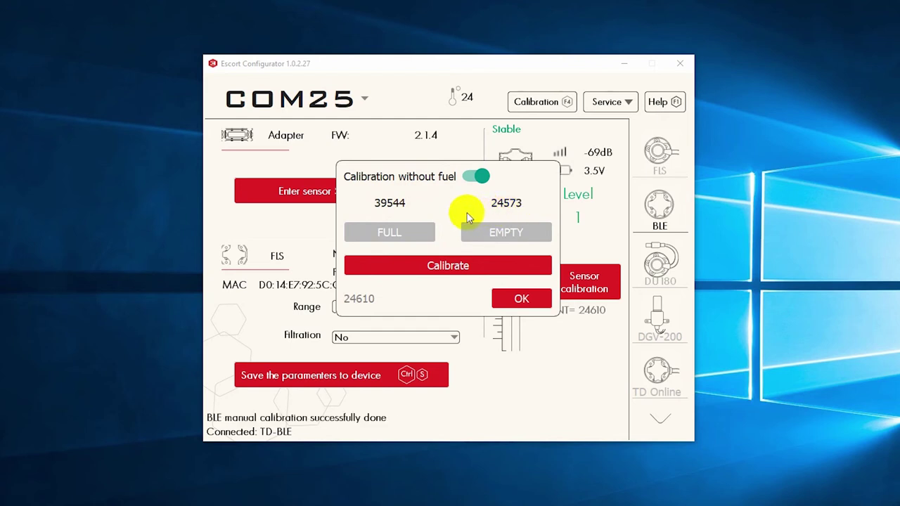
left_click(520, 298)
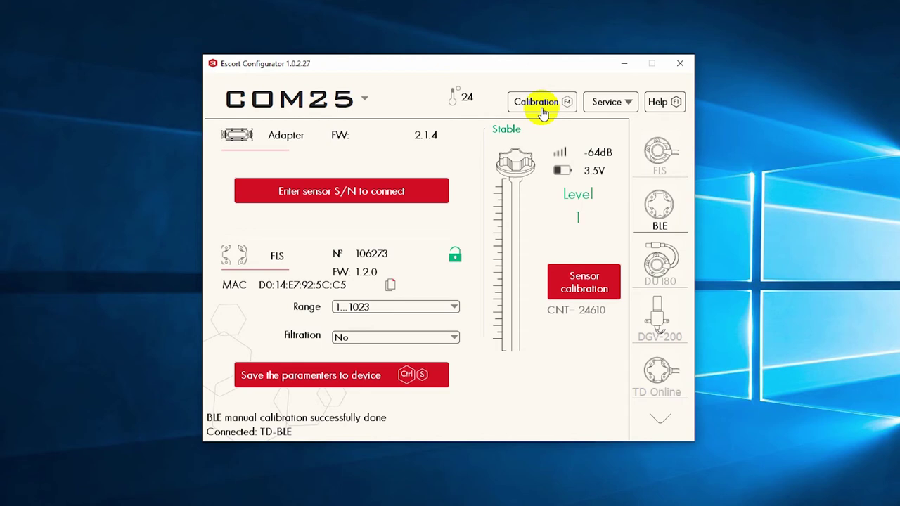
Step: Disable calibration without fuel, record the current reading as FULL, and accept the calibration
left_click(595, 280)
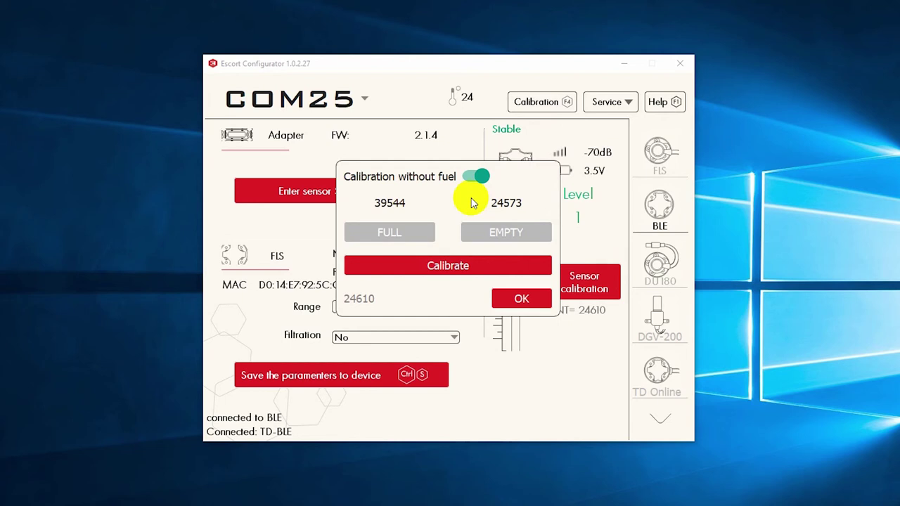
left_click(475, 176)
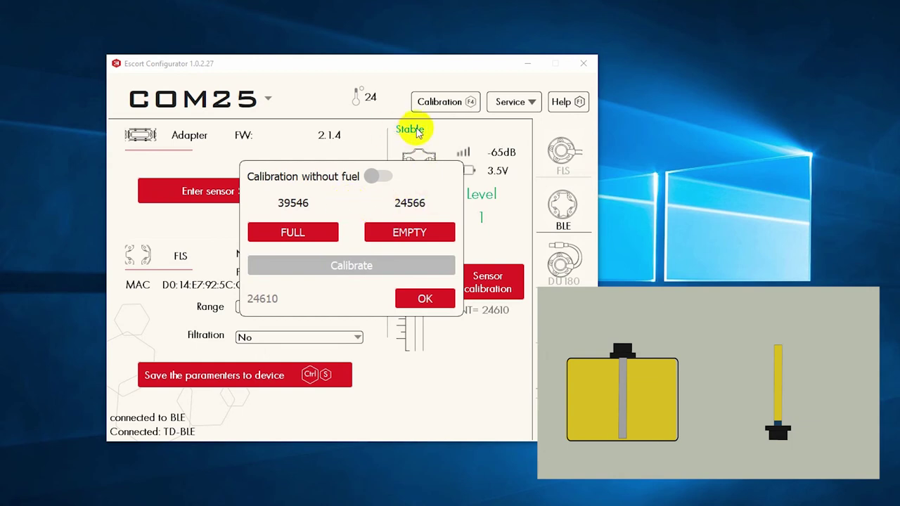
left_click(322, 236)
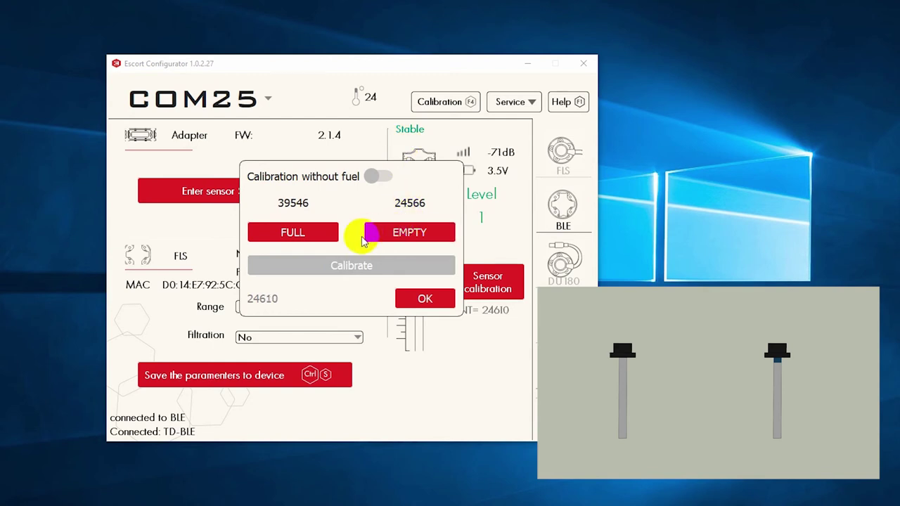
left_click(425, 299)
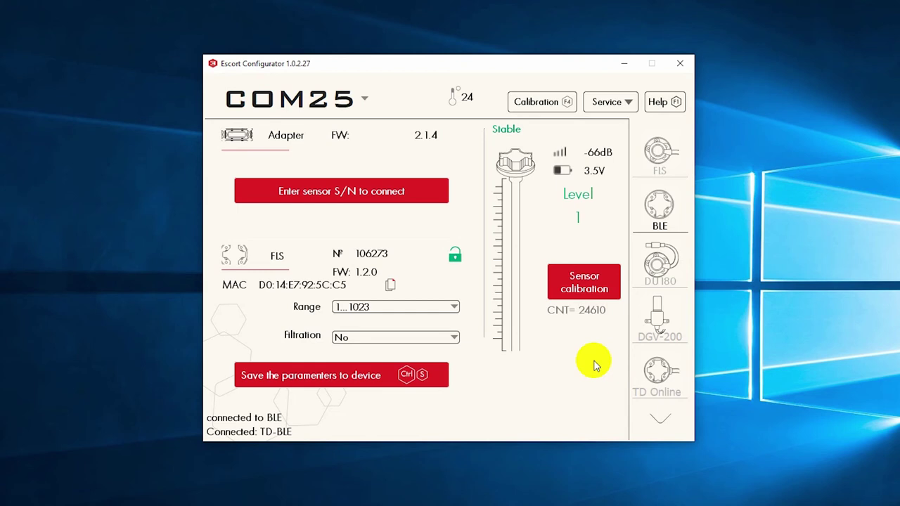
left_click(579, 285)
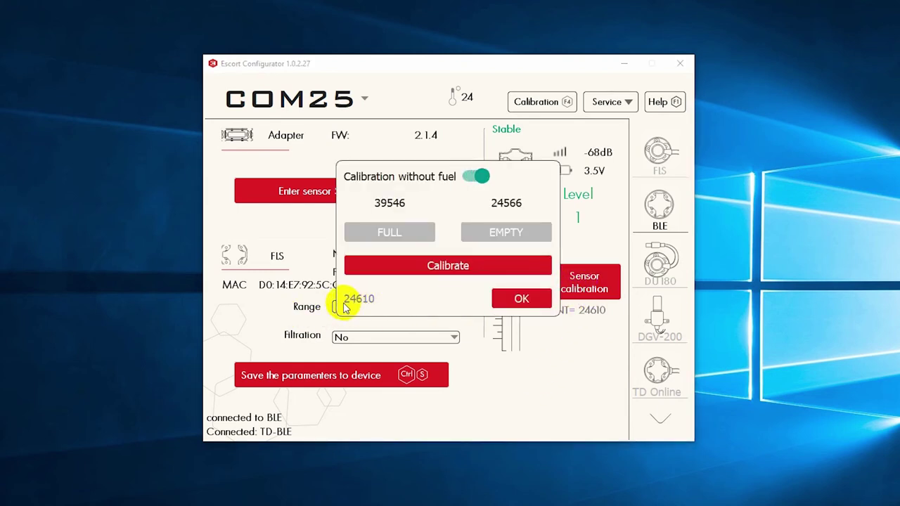
left_click(520, 299)
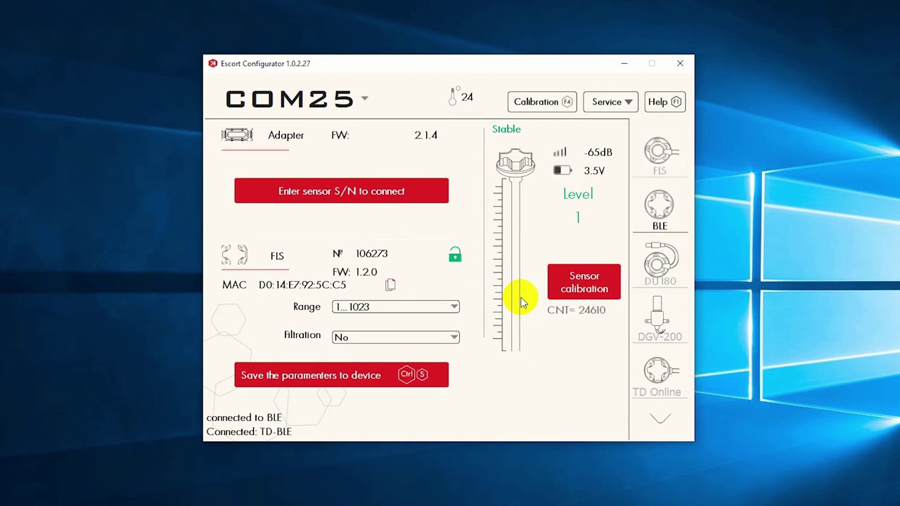
Step: Set up tank calibration with Refueling mode, Step 5, and volume unit Liters
left_click(532, 102)
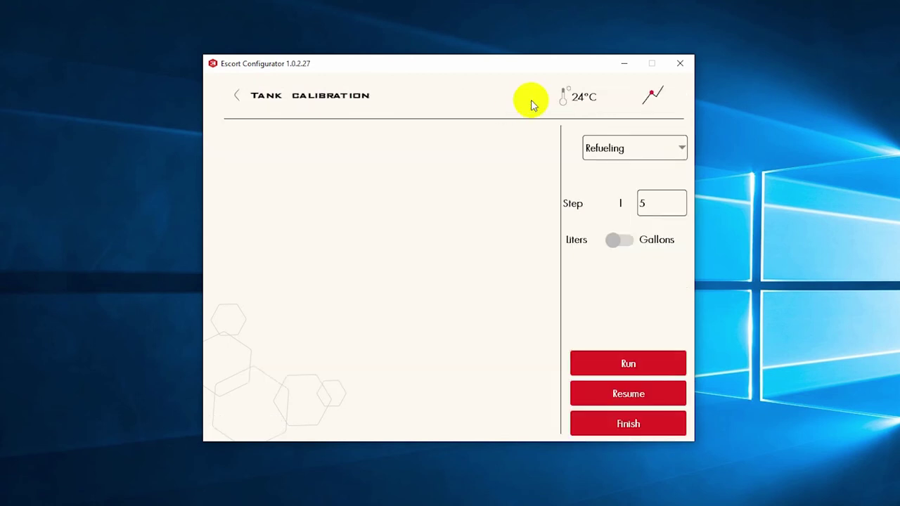
left_click(682, 149)
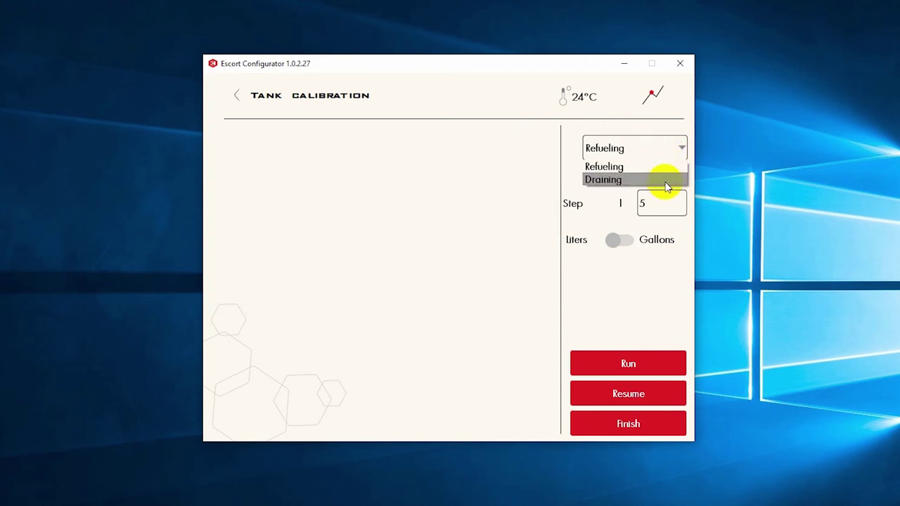
left_click(667, 173)
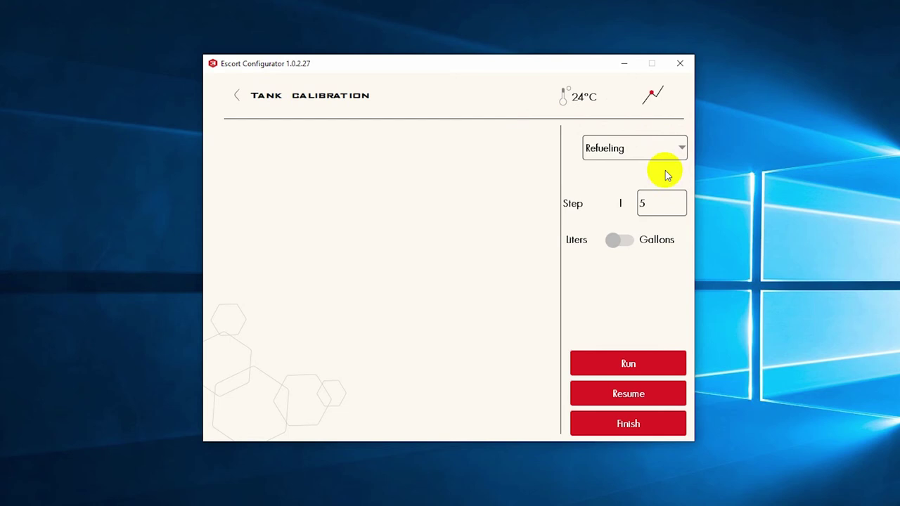
left_click(661, 206)
key("BackSpace")
type("10")
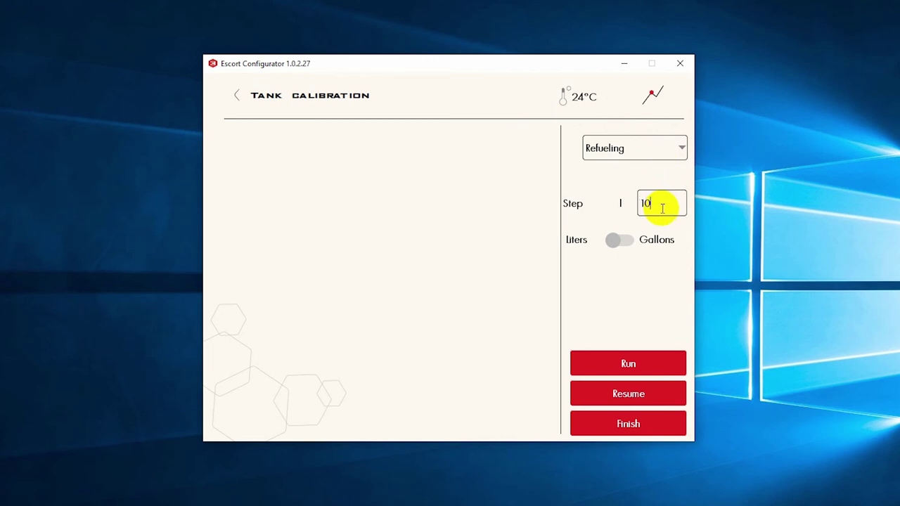
key("BackSpace")
key("BackSpace")
type("5")
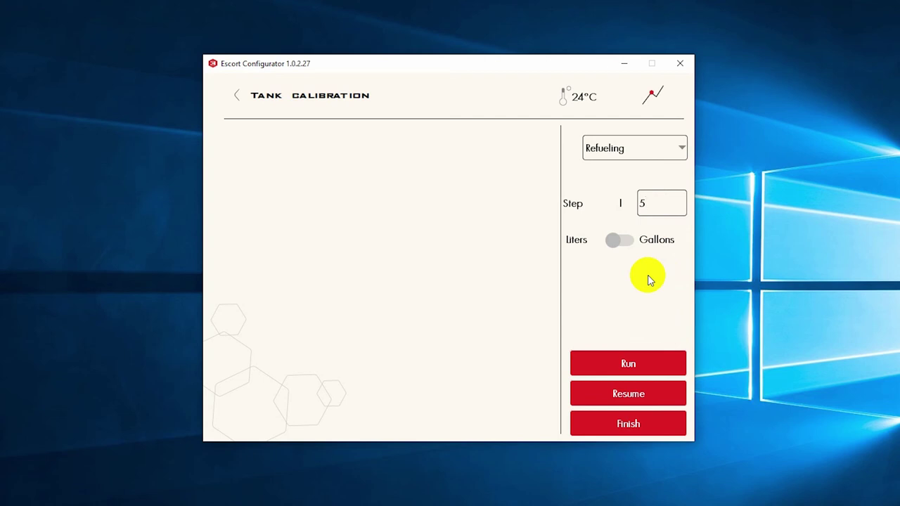
left_click(623, 242)
left_click(623, 241)
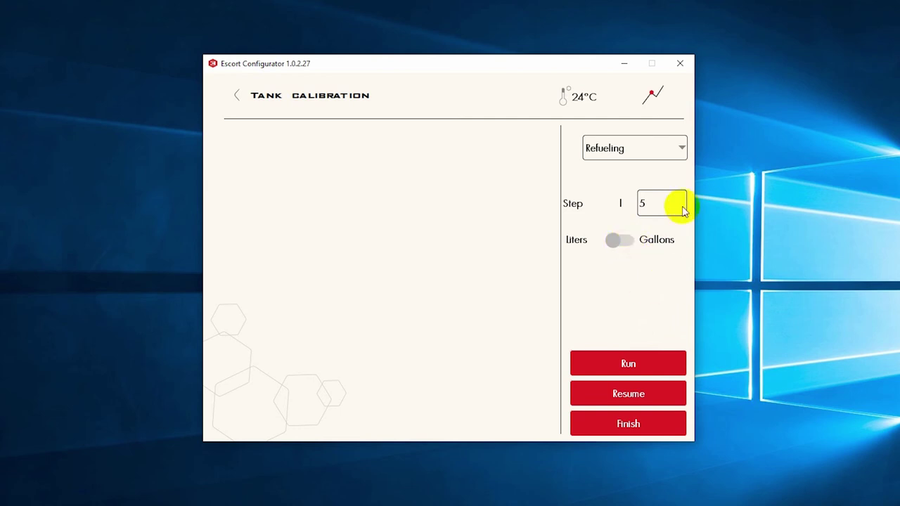
left_click(643, 360)
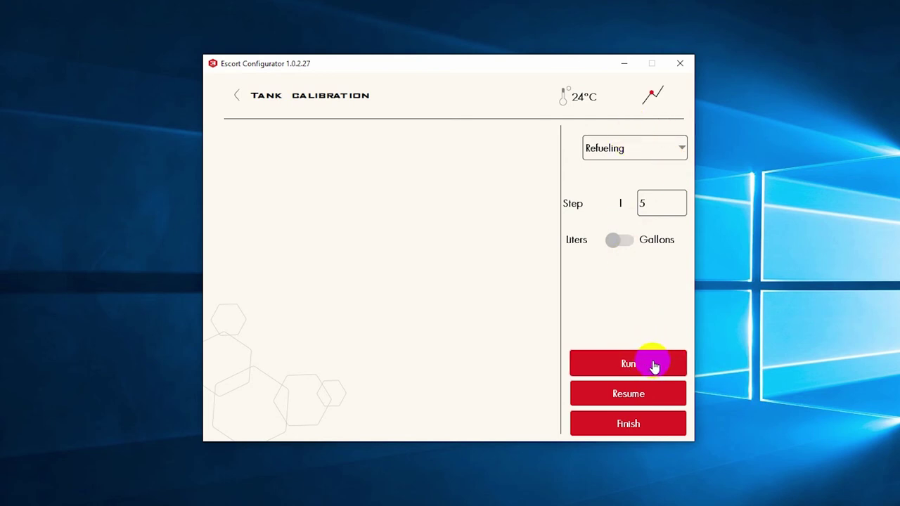
Step: Start the tank calibration table and add portions at 5, 10 and 15 liters
left_click(599, 368)
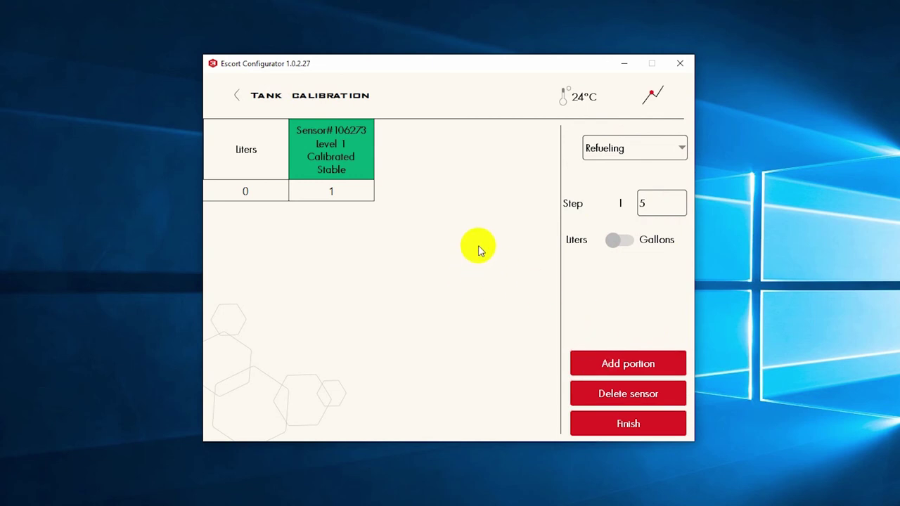
left_click_drag(328, 173, 354, 170)
left_click(592, 364)
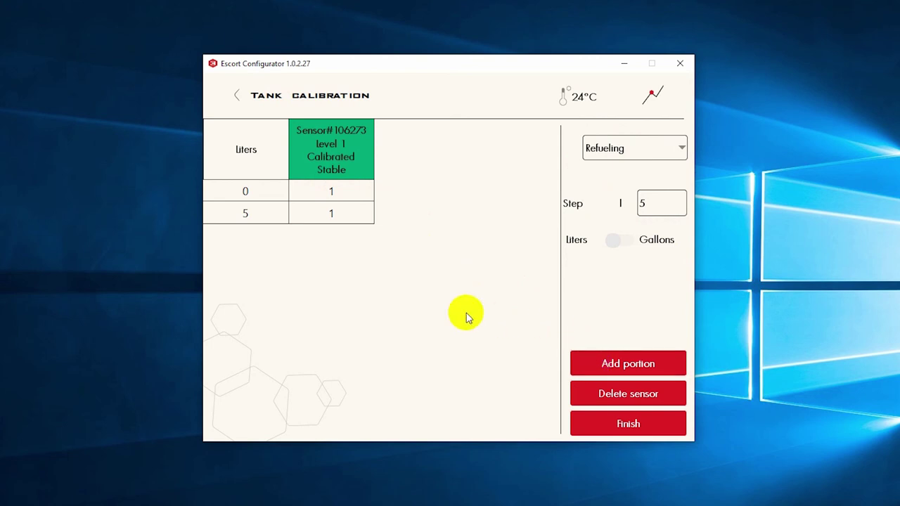
left_click(591, 363)
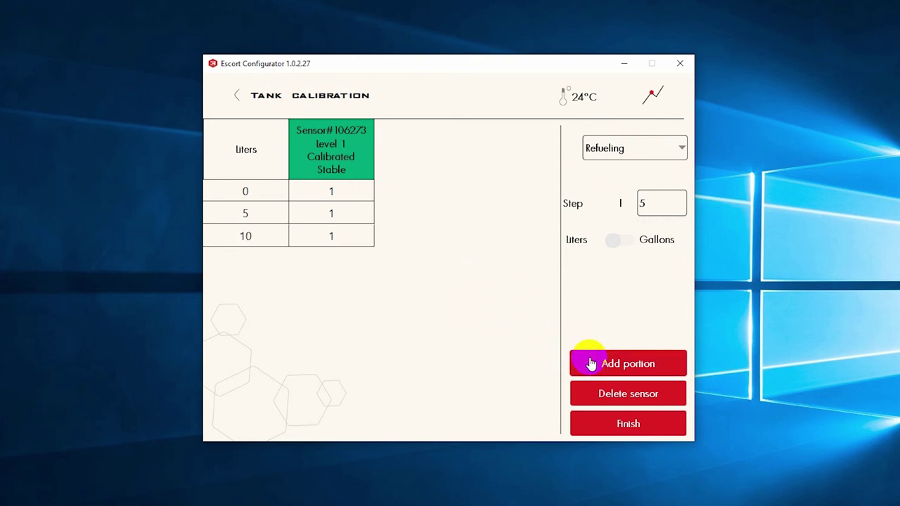
left_click(591, 364)
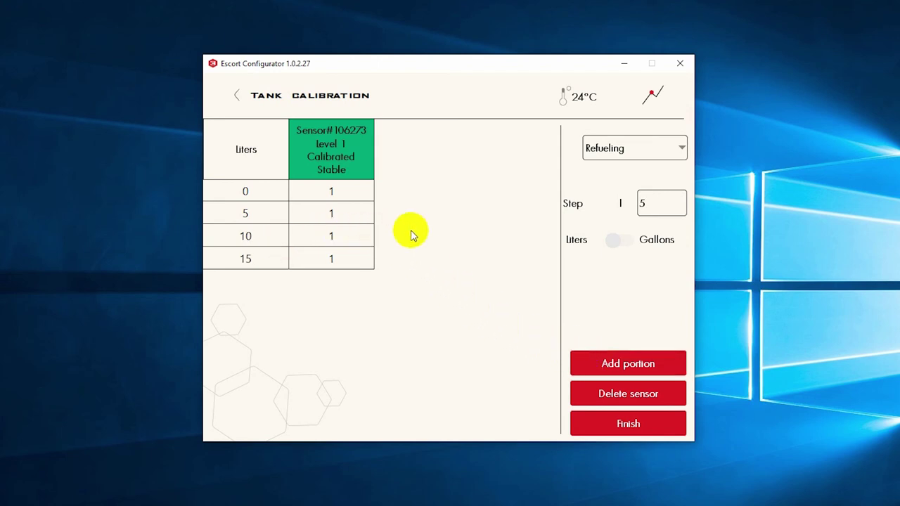
Step: Delete the 10-liter row from the table and request finishing the calibration
left_click(342, 242)
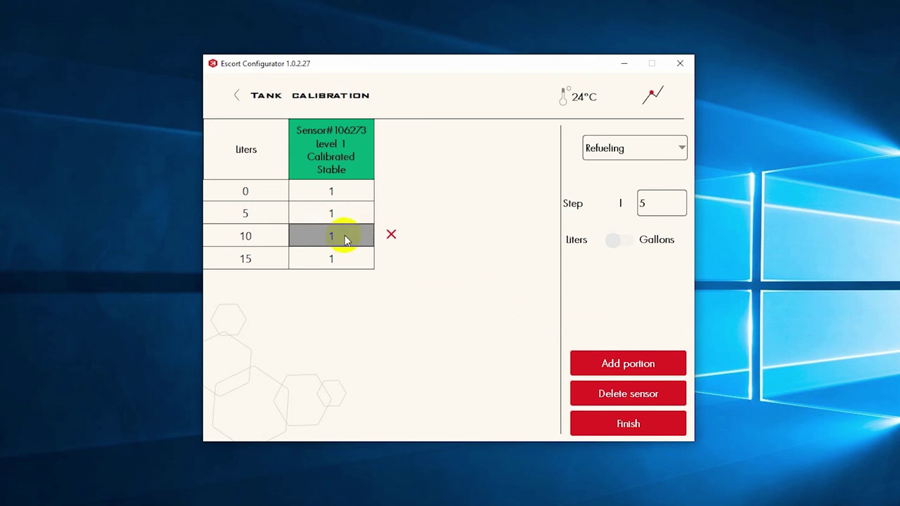
left_click(345, 239)
type("0")
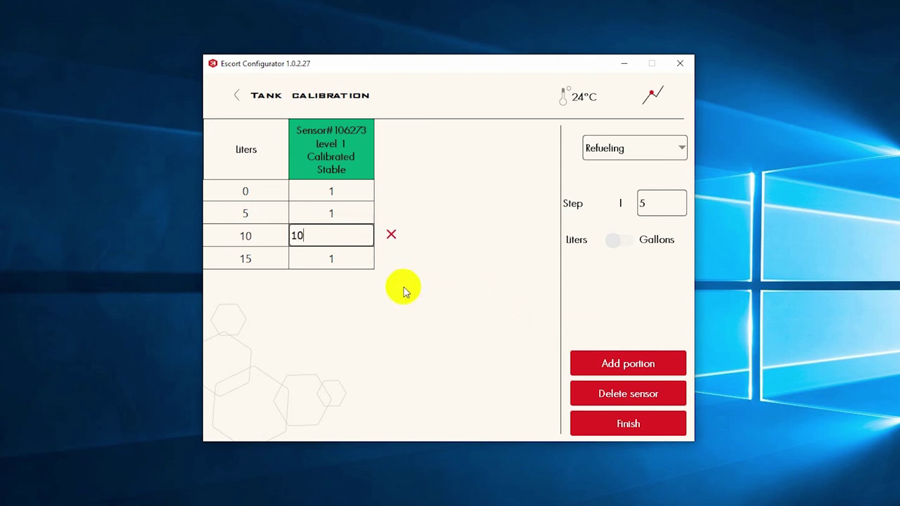
left_click(358, 258)
left_click(362, 237)
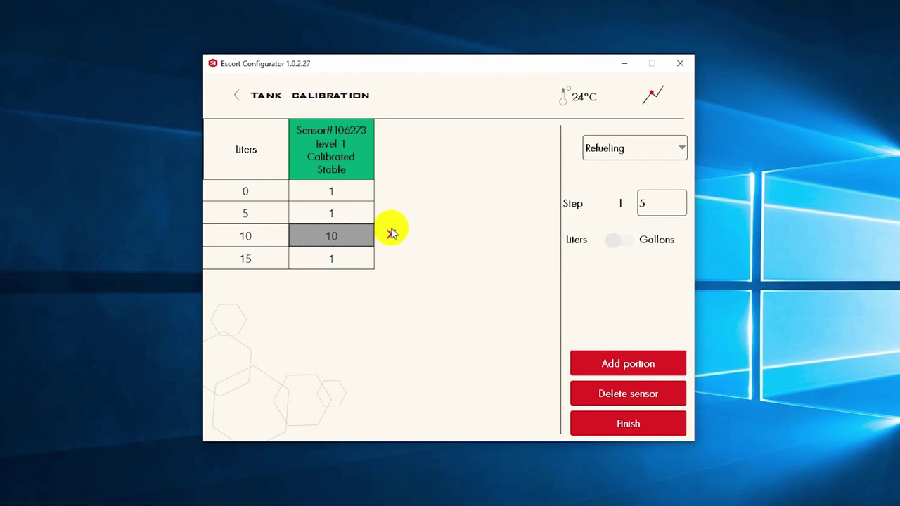
left_click(393, 235)
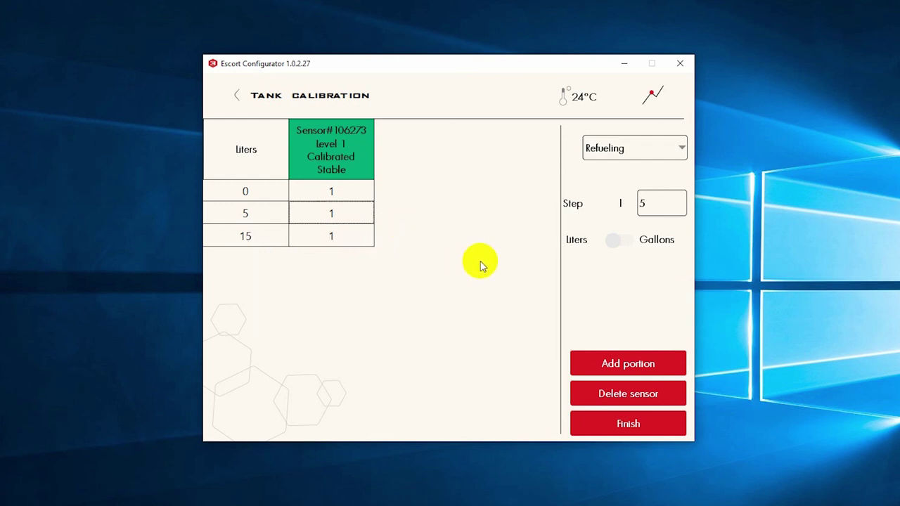
left_click(622, 424)
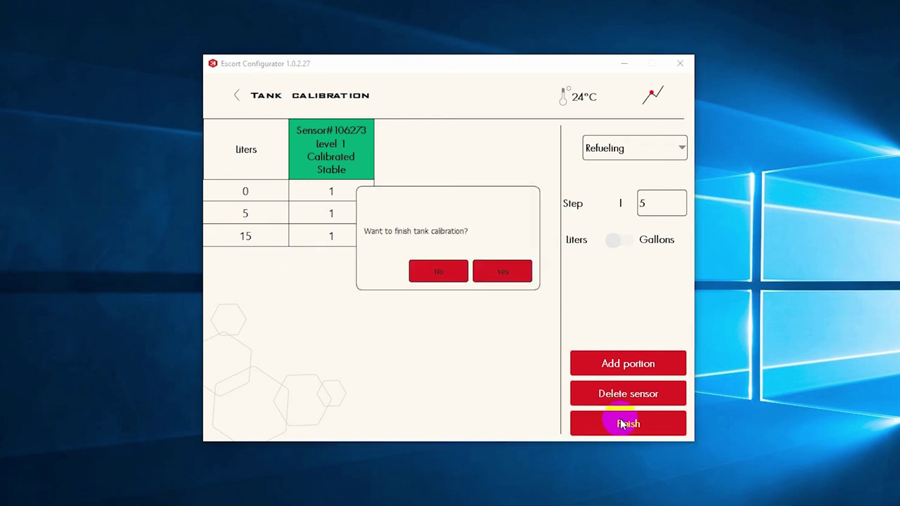
Step: Confirm finishing and save the calibration table as table.csv
left_click(494, 273)
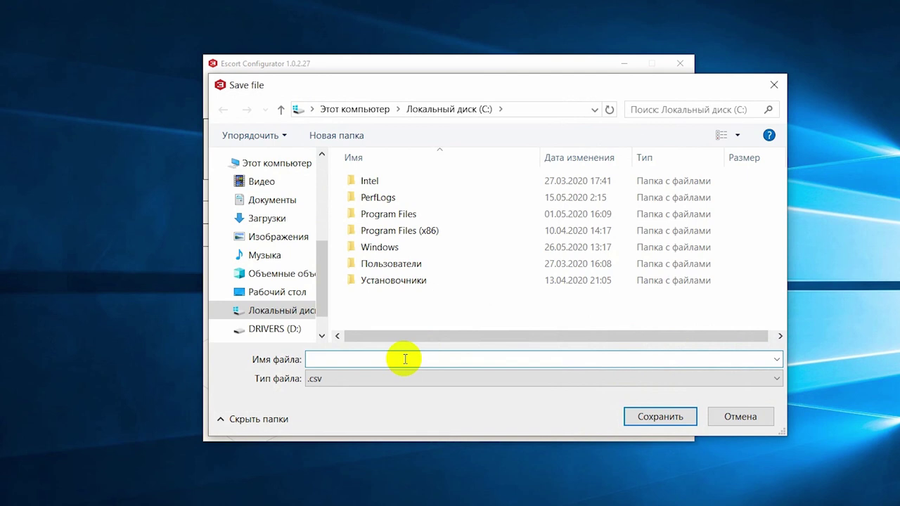
type("table")
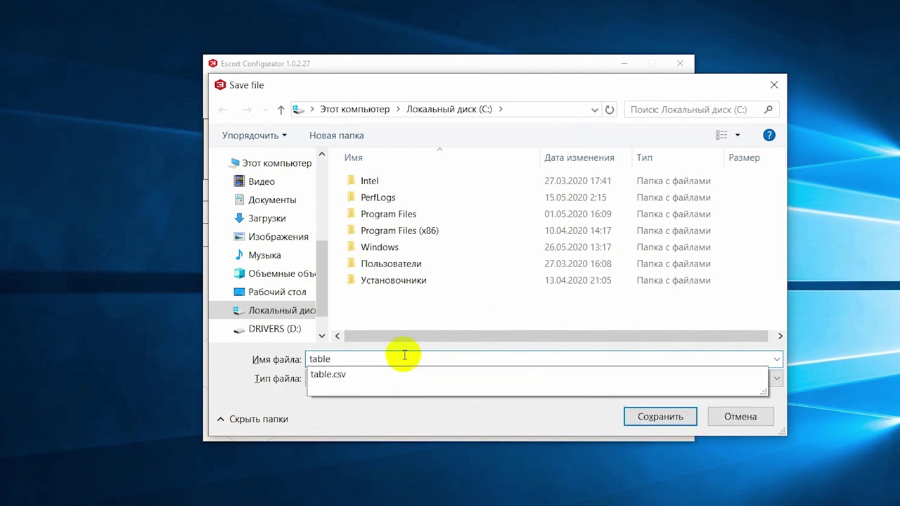
left_click(657, 419)
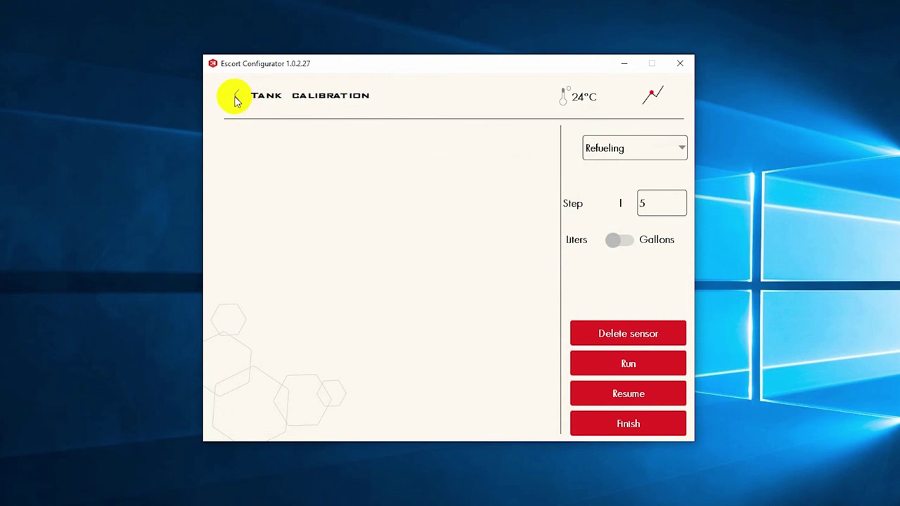
left_click(236, 99)
Step: Start BLE firmware update from Service > Firmware update so the sensor appears as TD_UPDATE
left_click(616, 102)
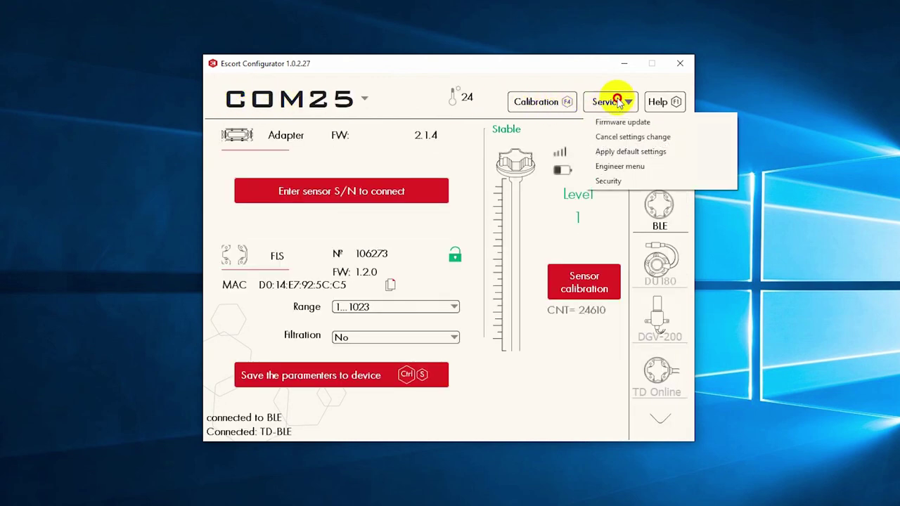
left_click(621, 122)
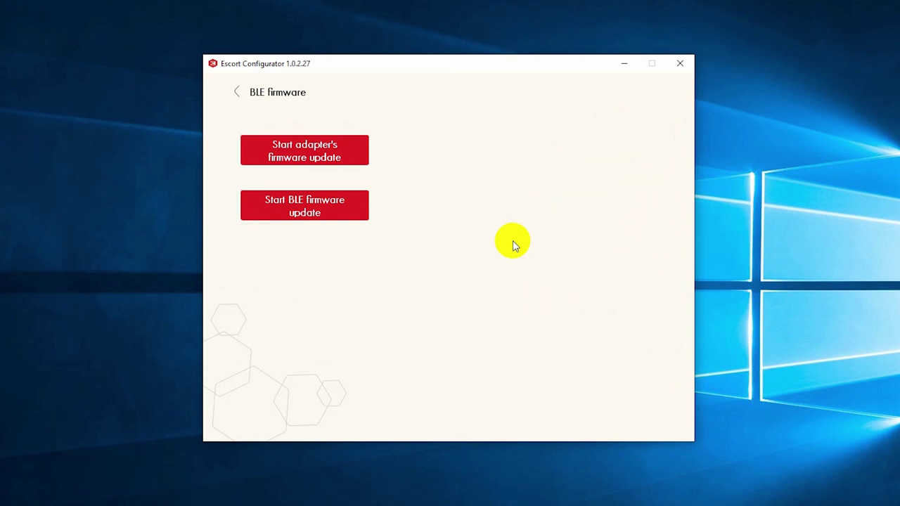
left_click(346, 211)
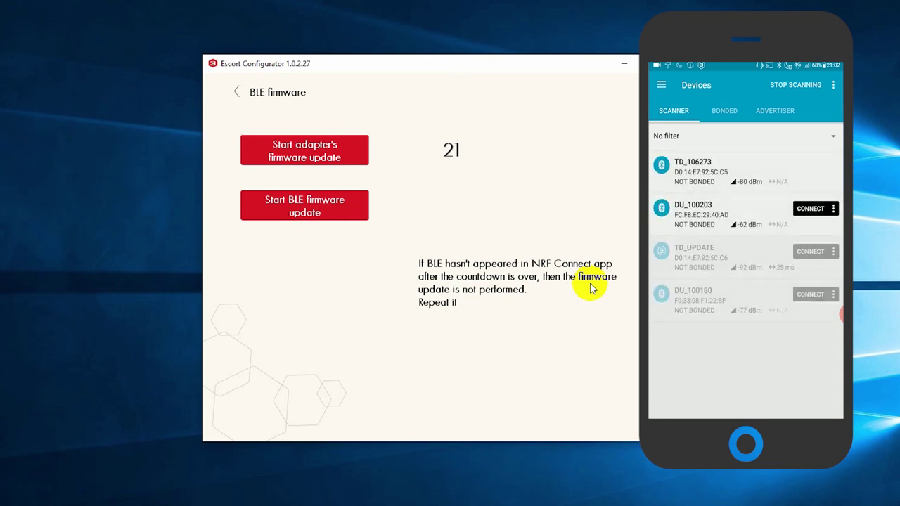
left_click(332, 207)
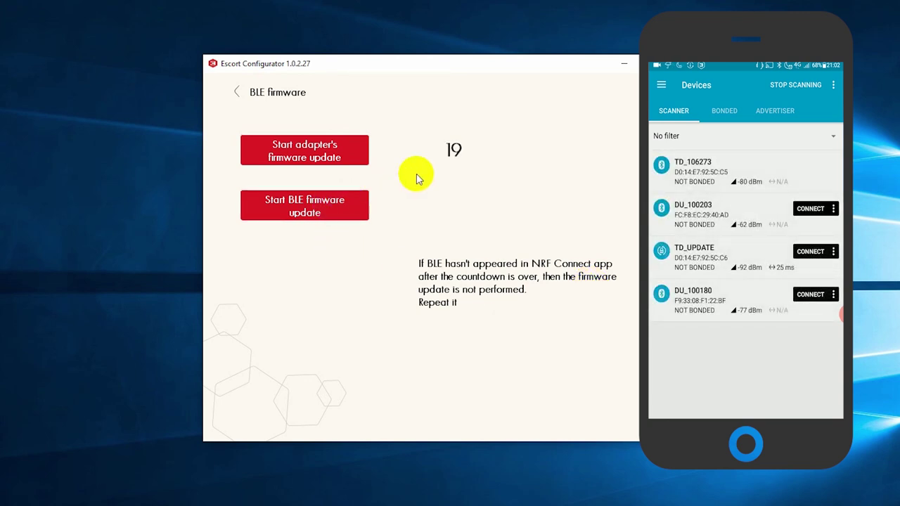